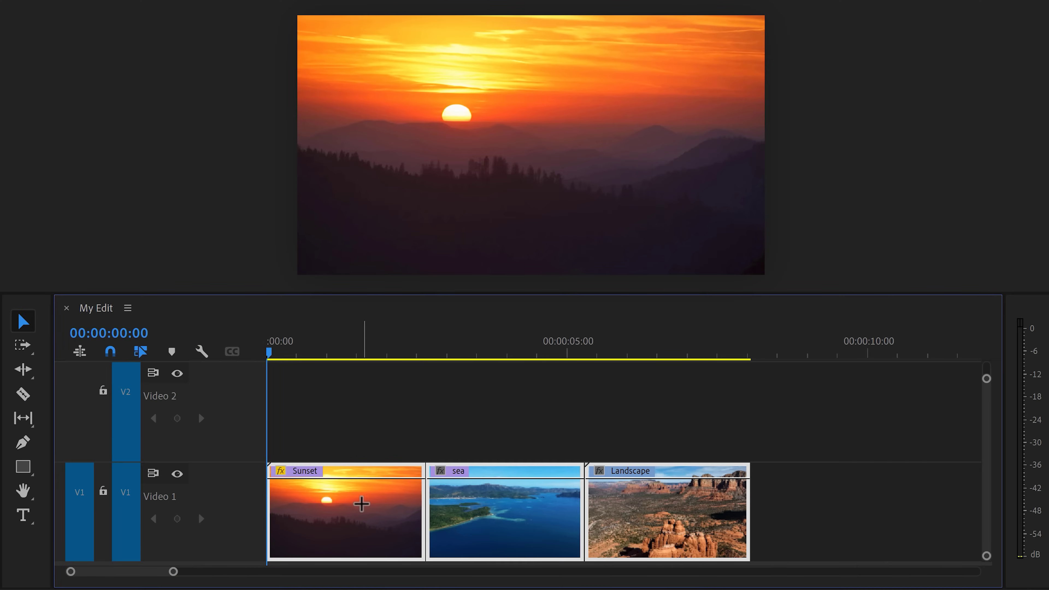
Nest the selected clips, then undo the nesting
right_click(361, 504)
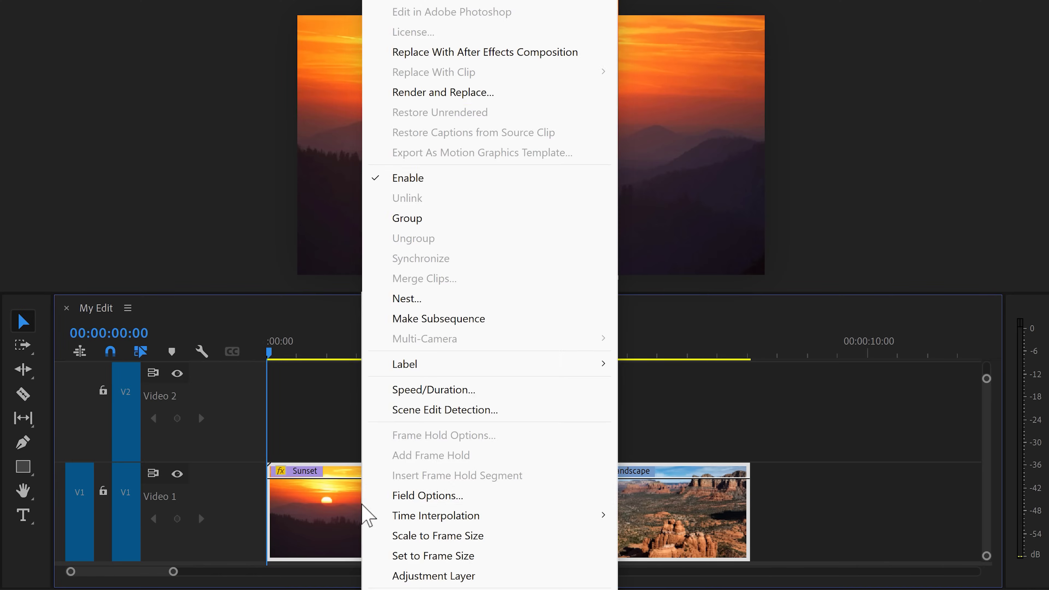
left_click(485, 305)
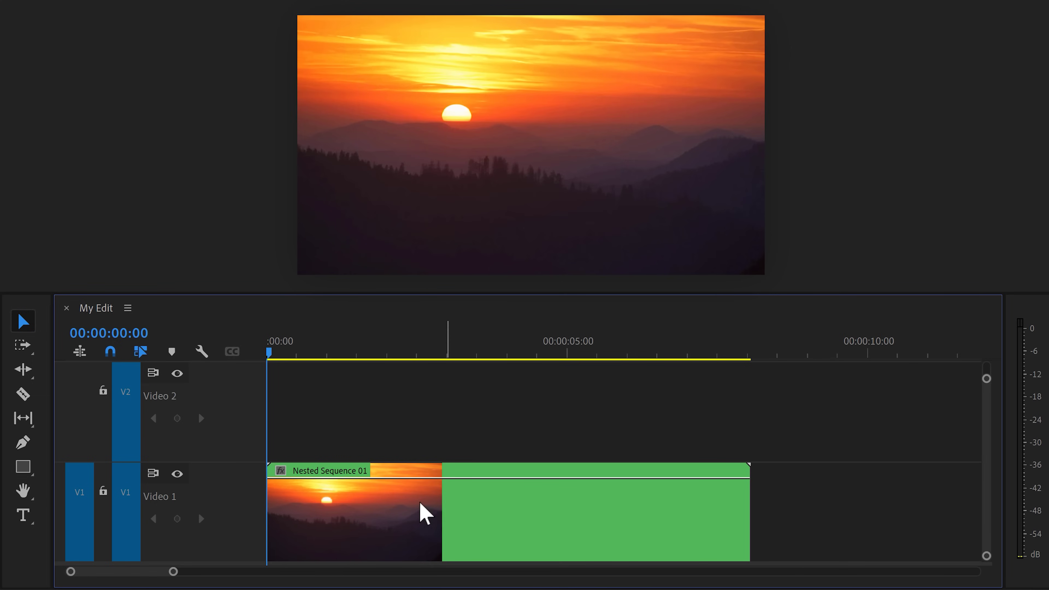
key("ctrl+z")
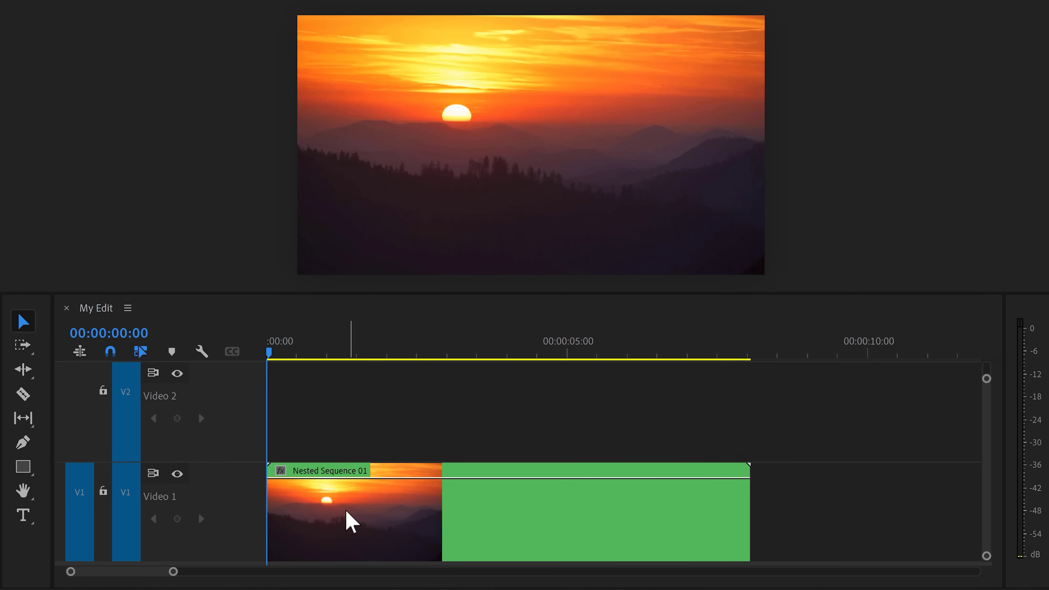
Open Nested Sequence 01 and copy its Sunset, sea and Landscape clips
double_click(346, 512)
left_click_drag(326, 482, 613, 456)
key("ctrl+c")
Paste the clips into My Edit, delete Nested Sequence 01, and place the clips on Video 1
left_click(105, 312)
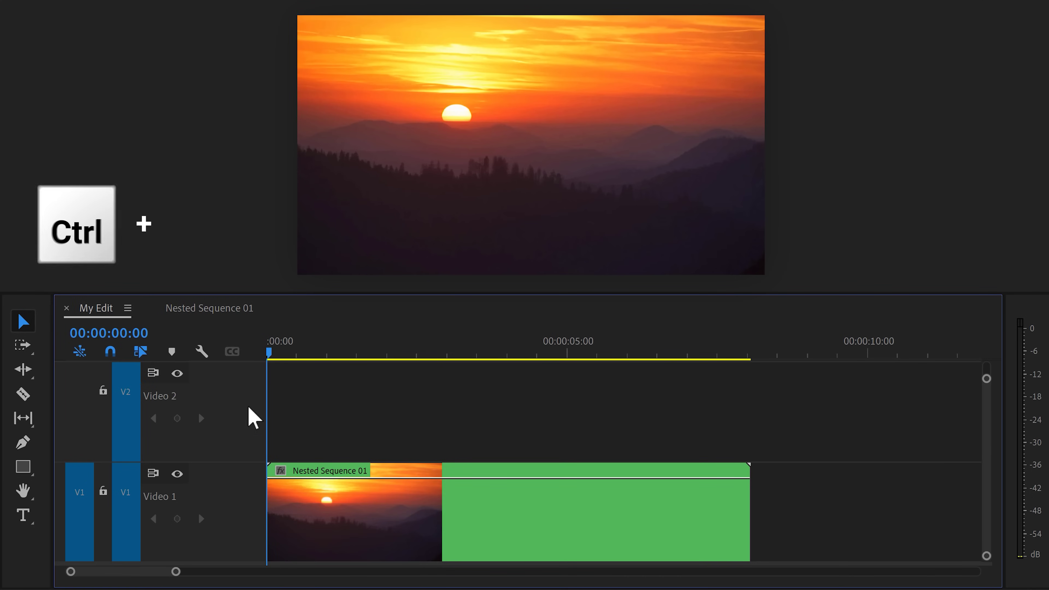
key("ctrl+v")
left_click(364, 514)
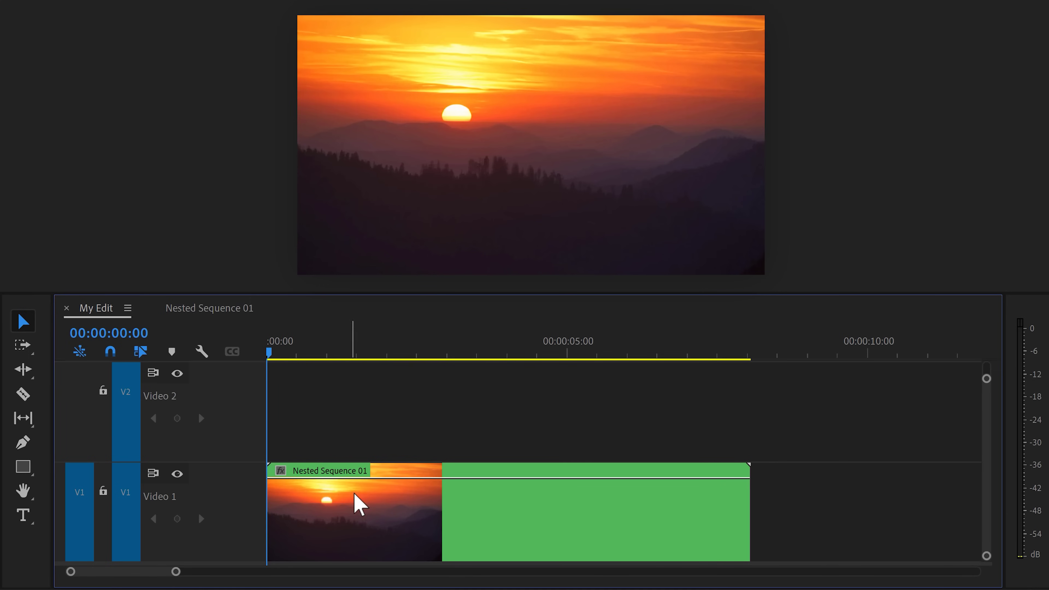
left_click(365, 518)
key("Delete")
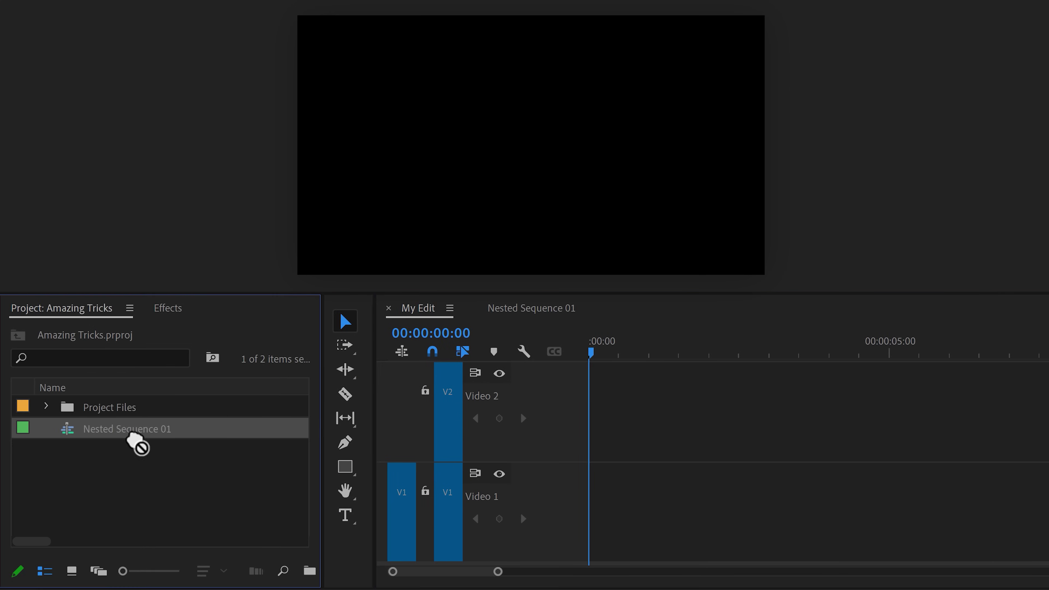
left_click_drag(134, 442, 594, 512)
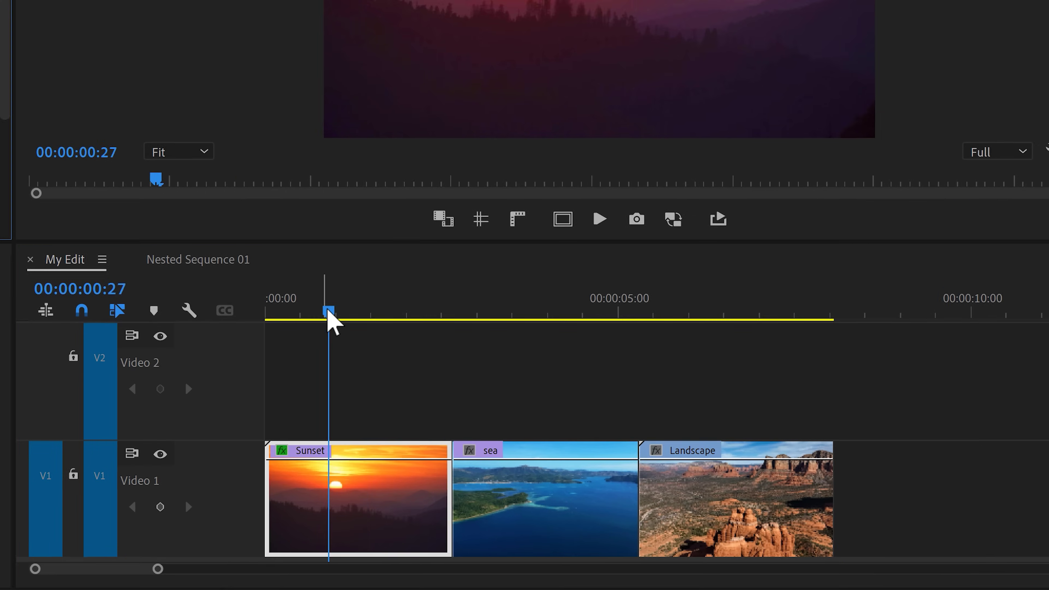
Scrub the playhead forward to Landscape and back onto the Sunset clip
left_click_drag(517, 402, 770, 408)
left_click_drag(697, 322, 348, 300)
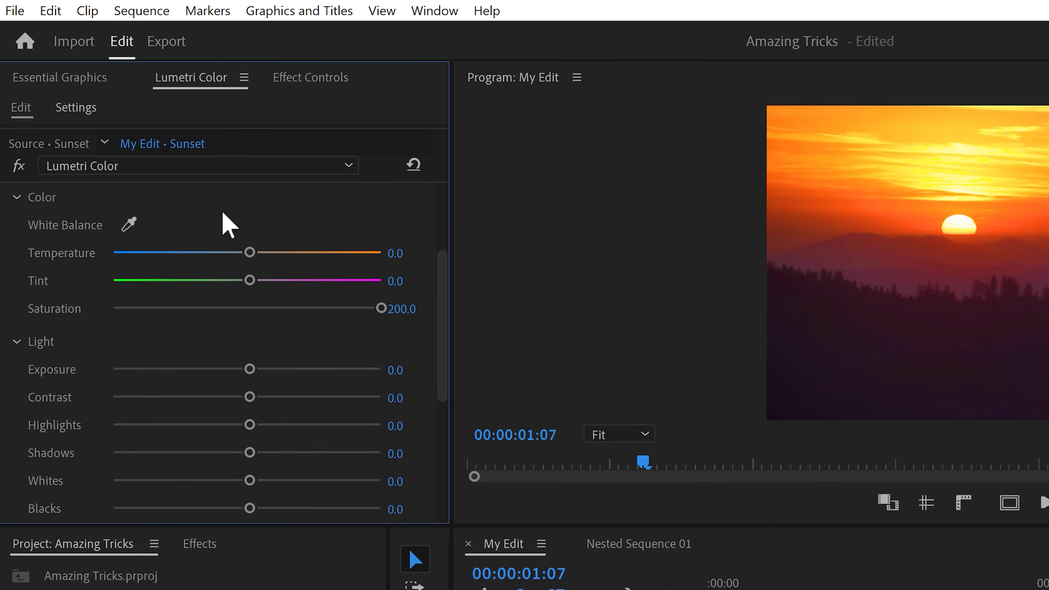
left_click(49, 10)
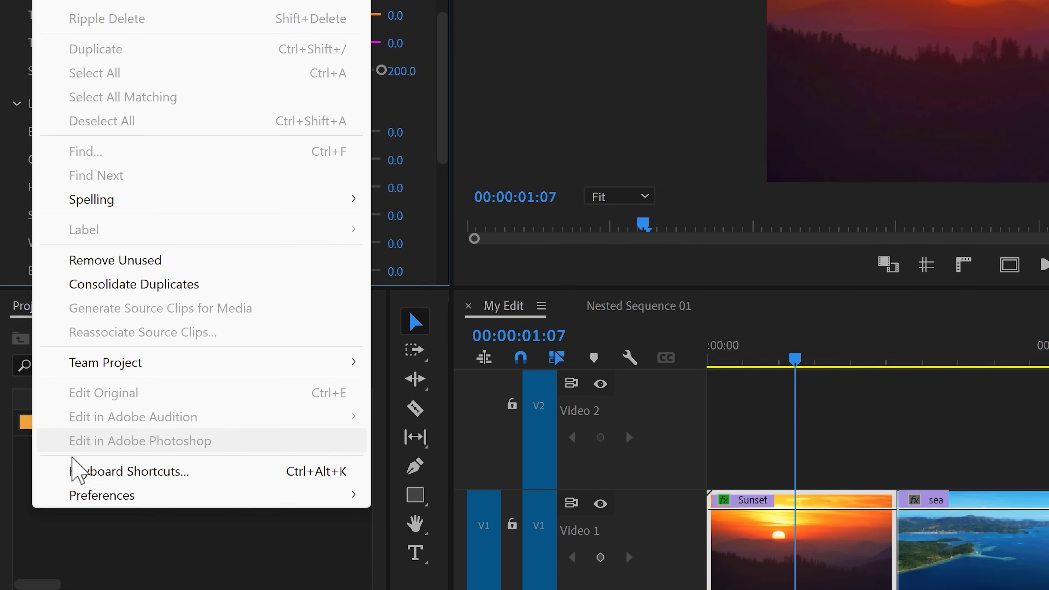
left_click(75, 459)
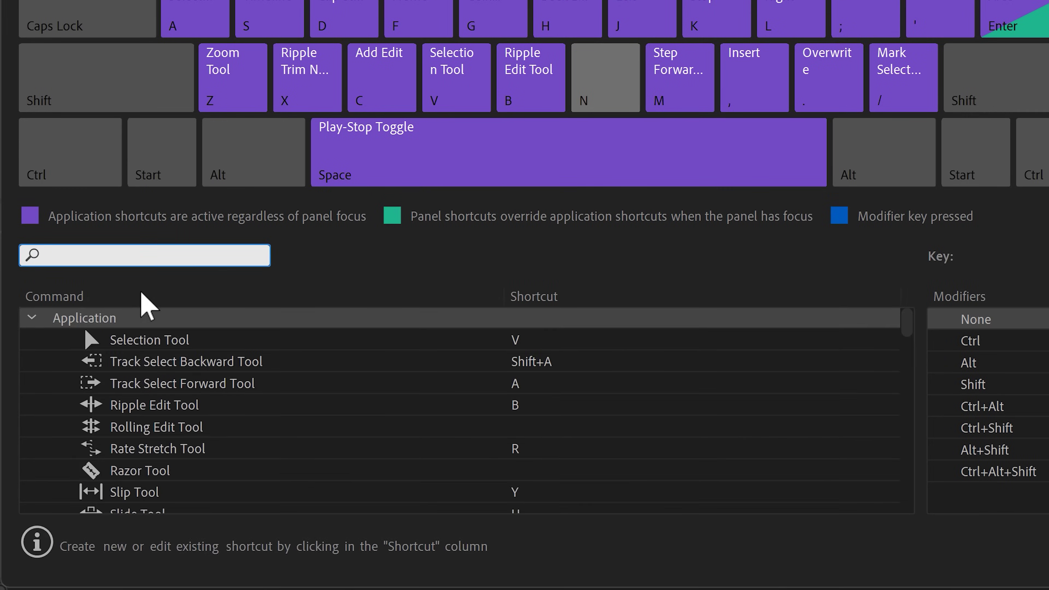
type("Follow")
left_click(179, 362)
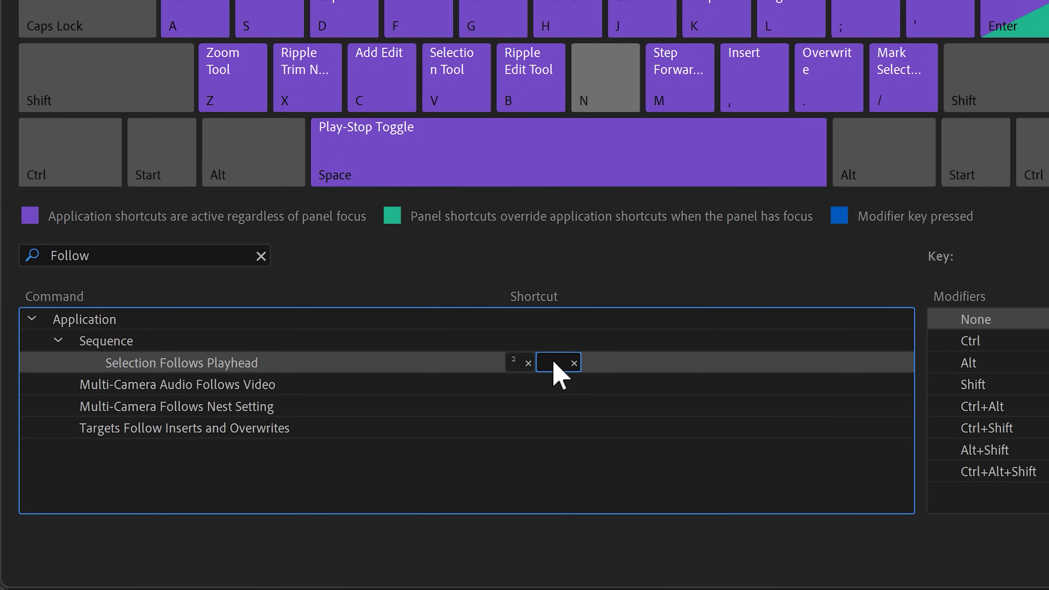
left_click(573, 364)
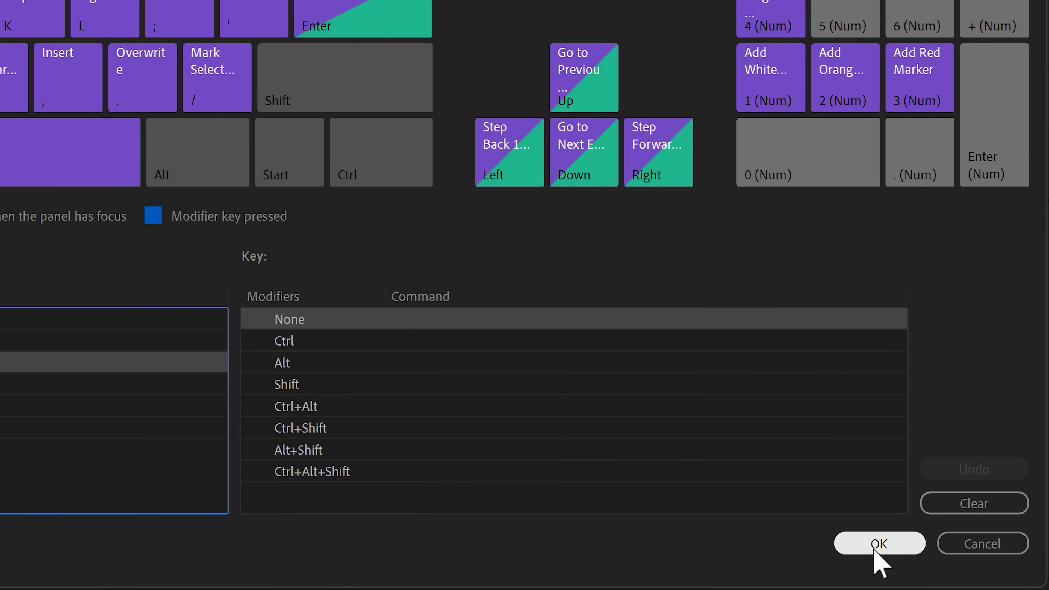
left_click(876, 546)
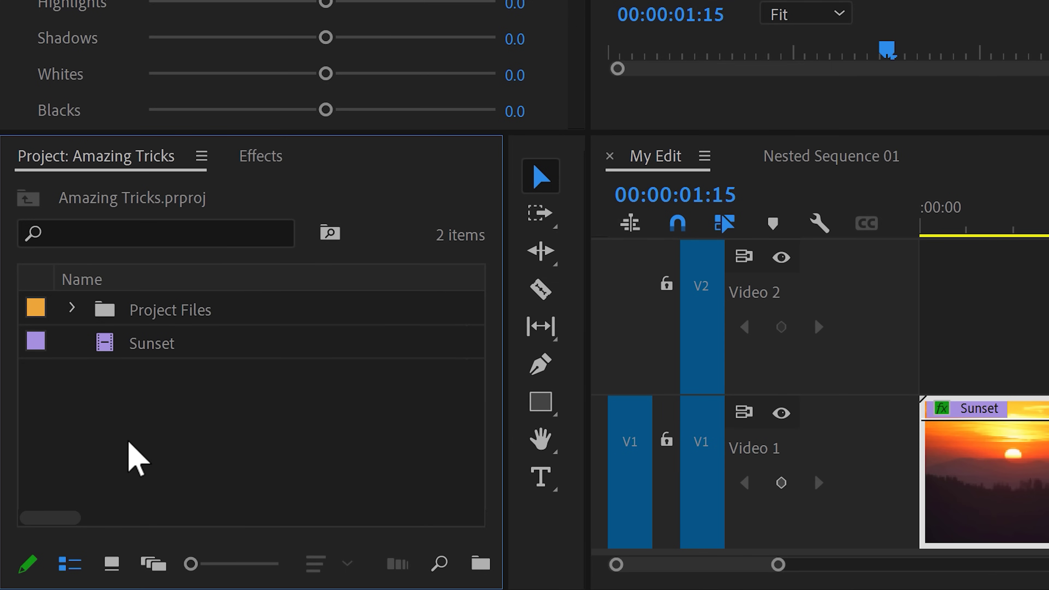
Choose Proxy > Create Proxies for the Sunset clip in the Project panel
right_click(167, 351)
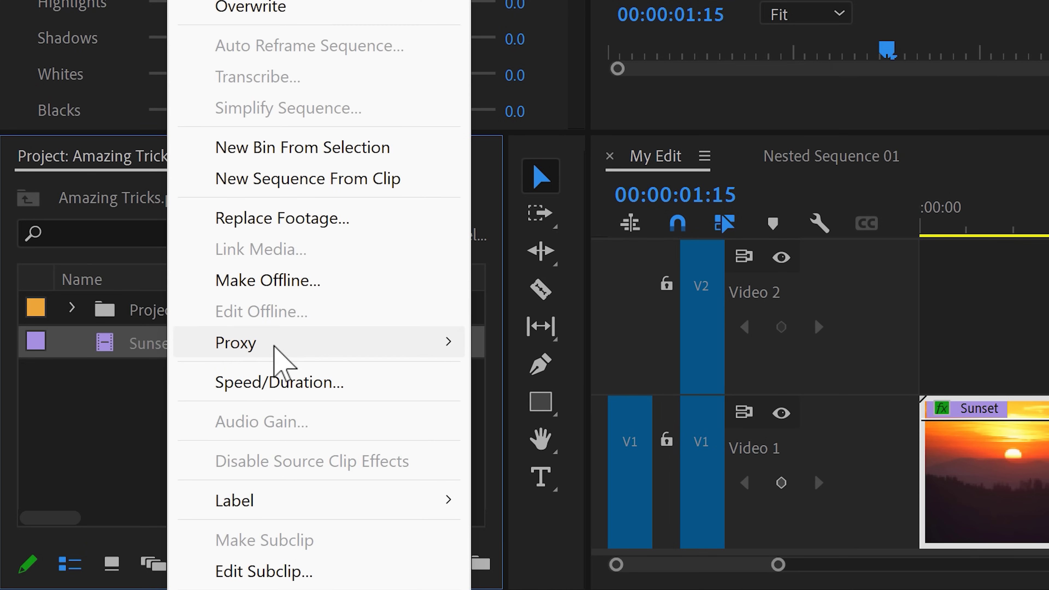
mouse_move(309, 343)
left_click(569, 343)
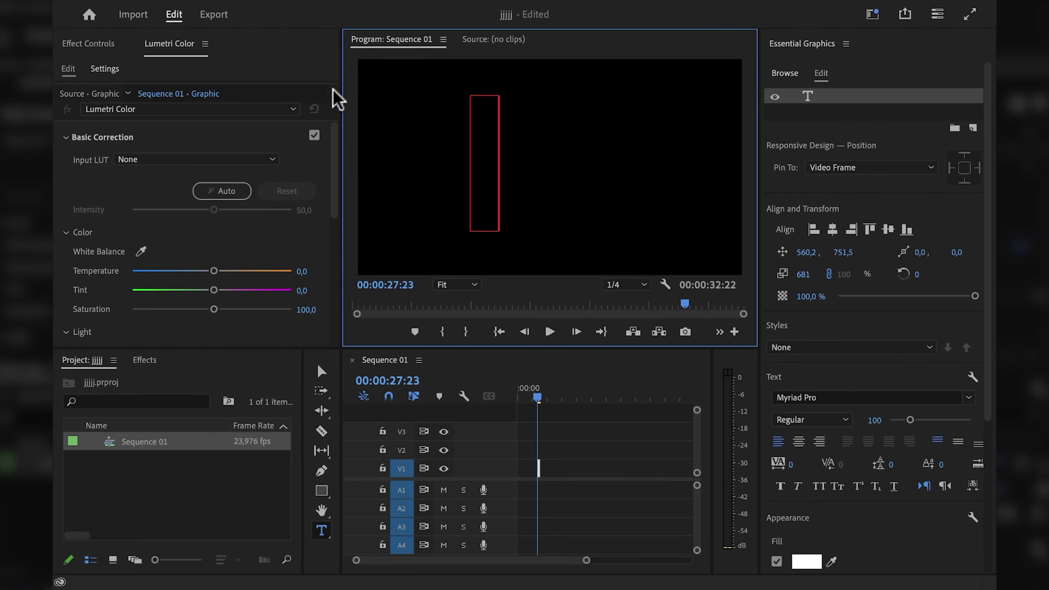
Insert the sunglasses emoji from Edit > Emoji & Symbols into the text, then close the picker
mouse_move(259, 3)
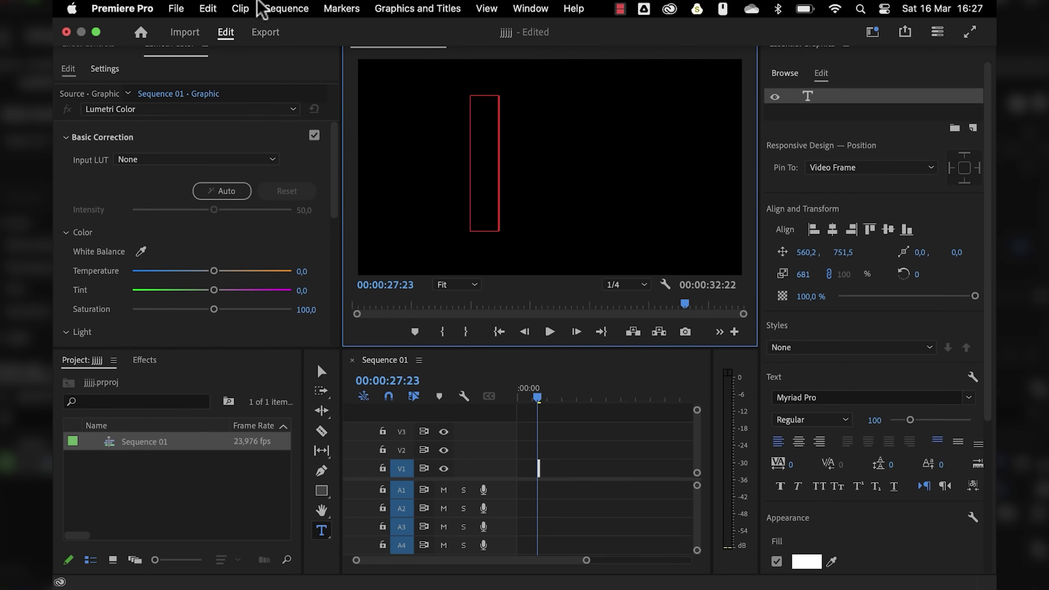
left_click(208, 9)
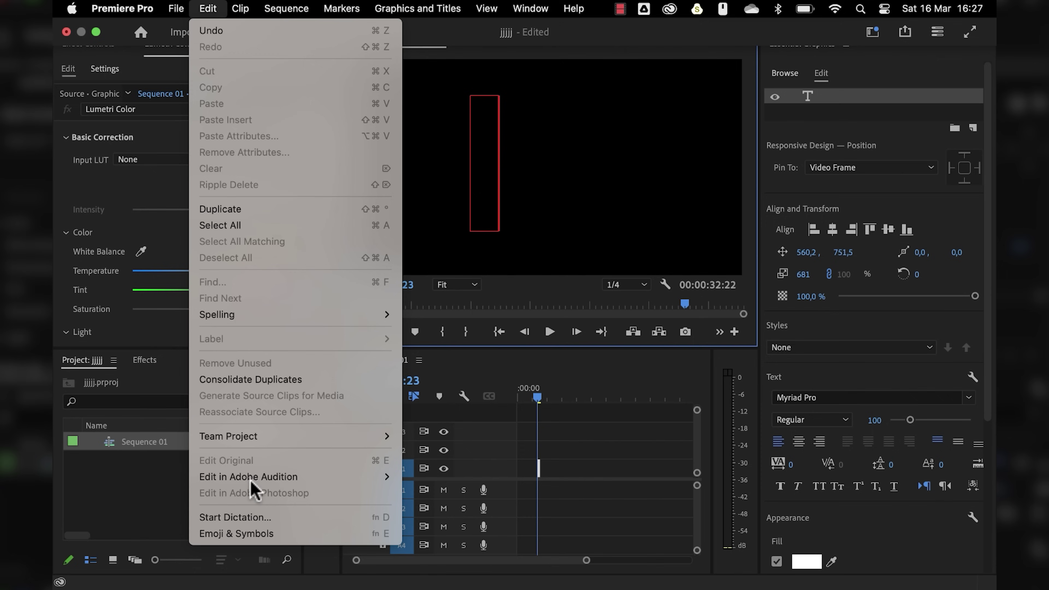
left_click(248, 534)
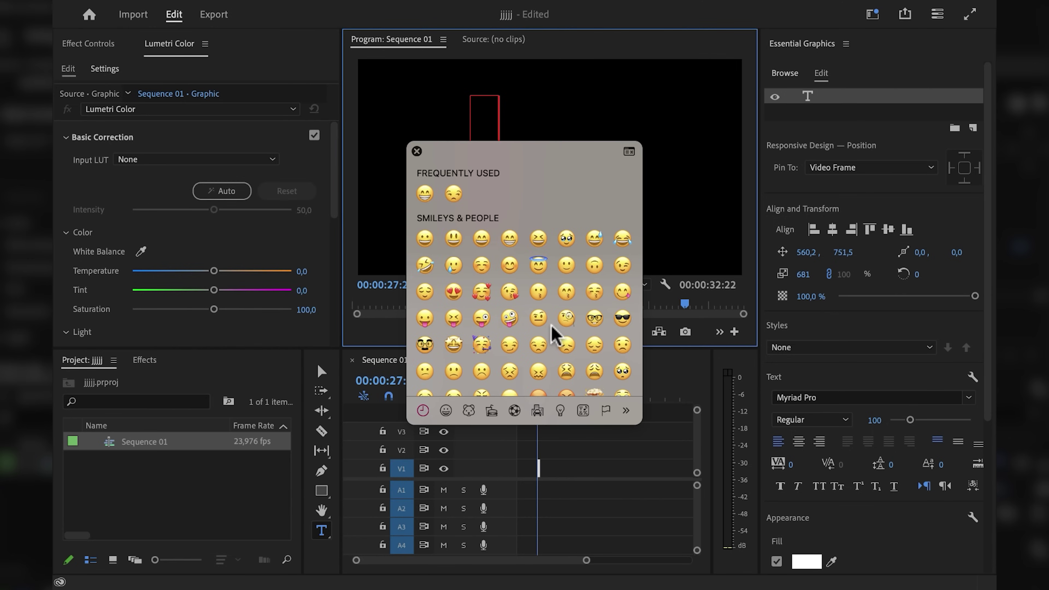
left_click(621, 318)
left_click(414, 152)
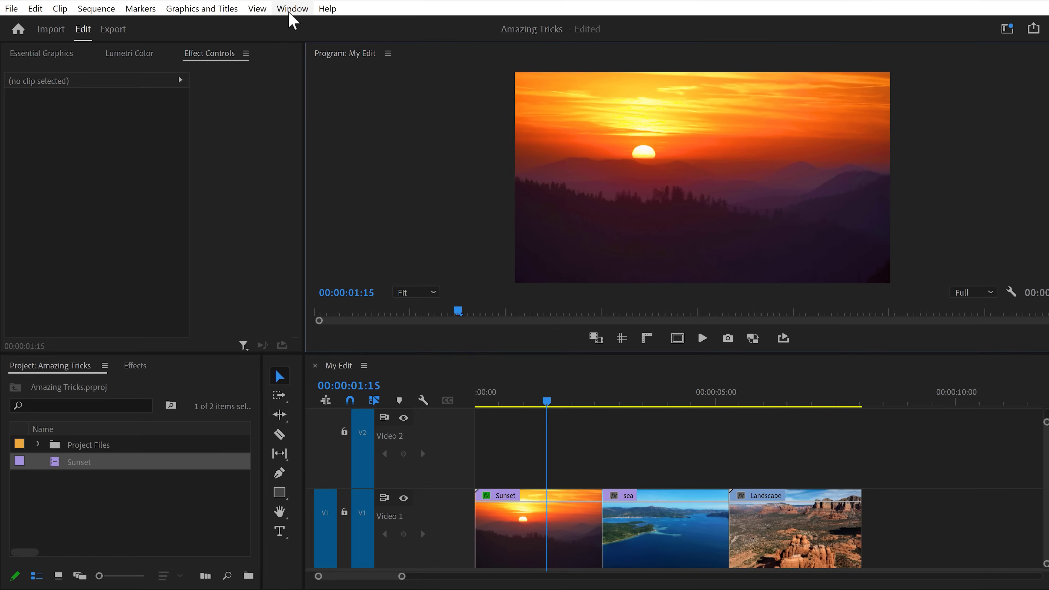
Show the Essential Graphics panel and place the Text Animation template on V2 over Sunset
left_click(290, 9)
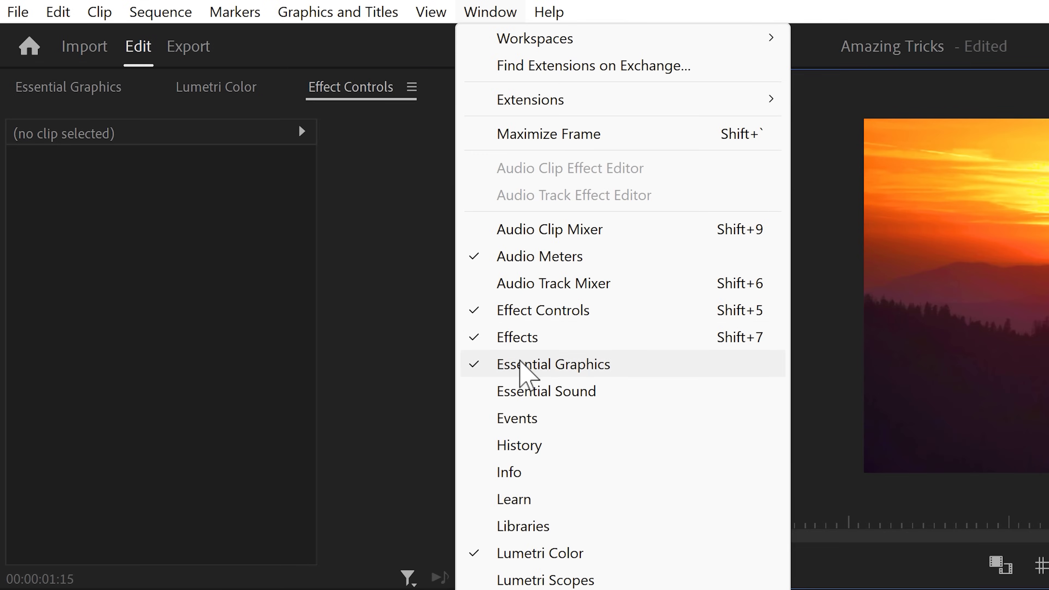
left_click(520, 362)
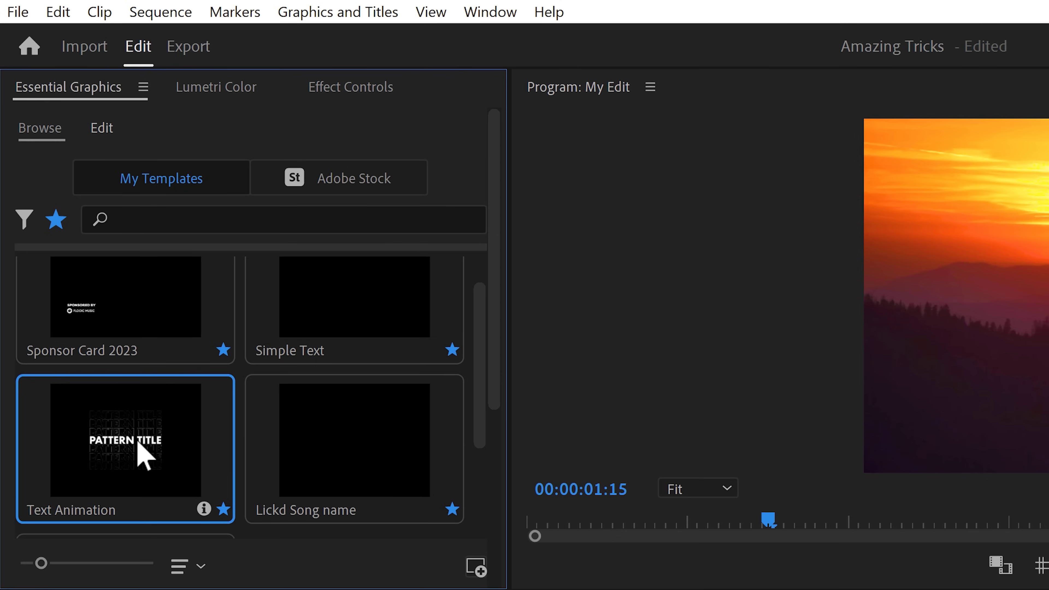
left_click_drag(206, 461, 285, 427)
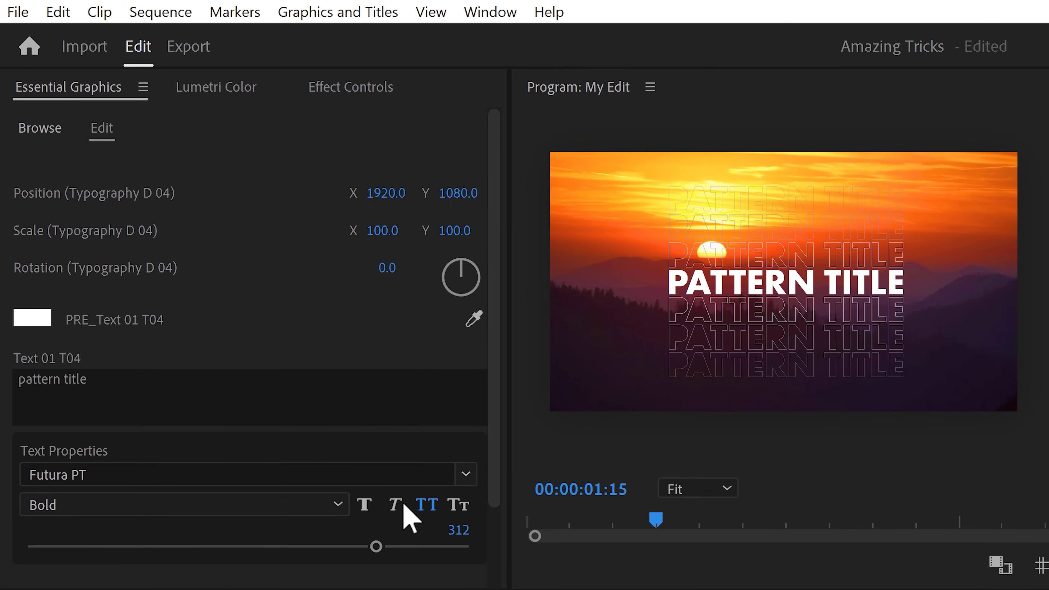
Change the title's text to HELLO :) in the Edit tab
left_click(307, 370)
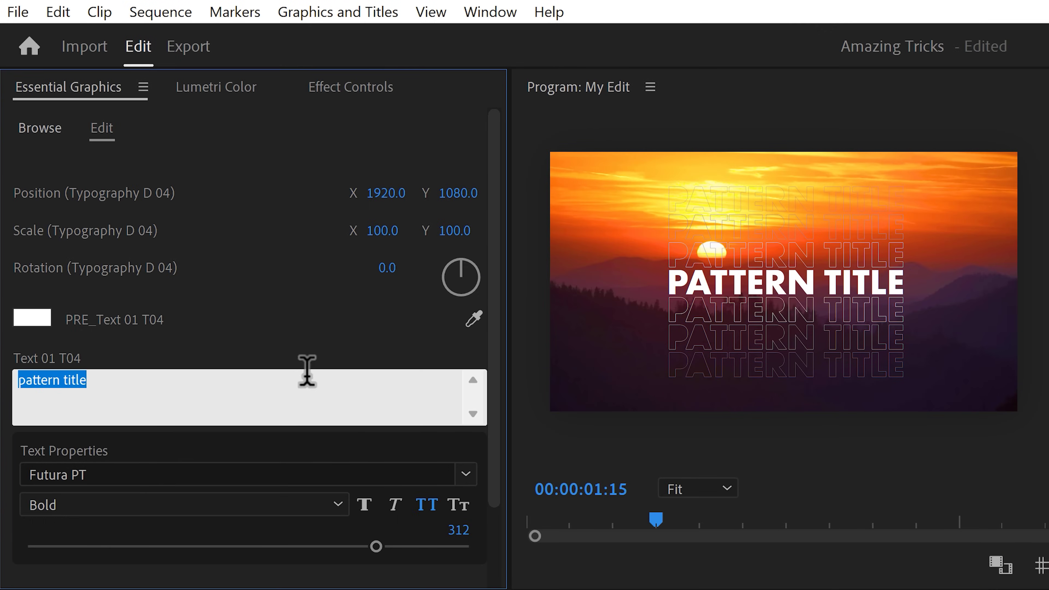
left_click(317, 326)
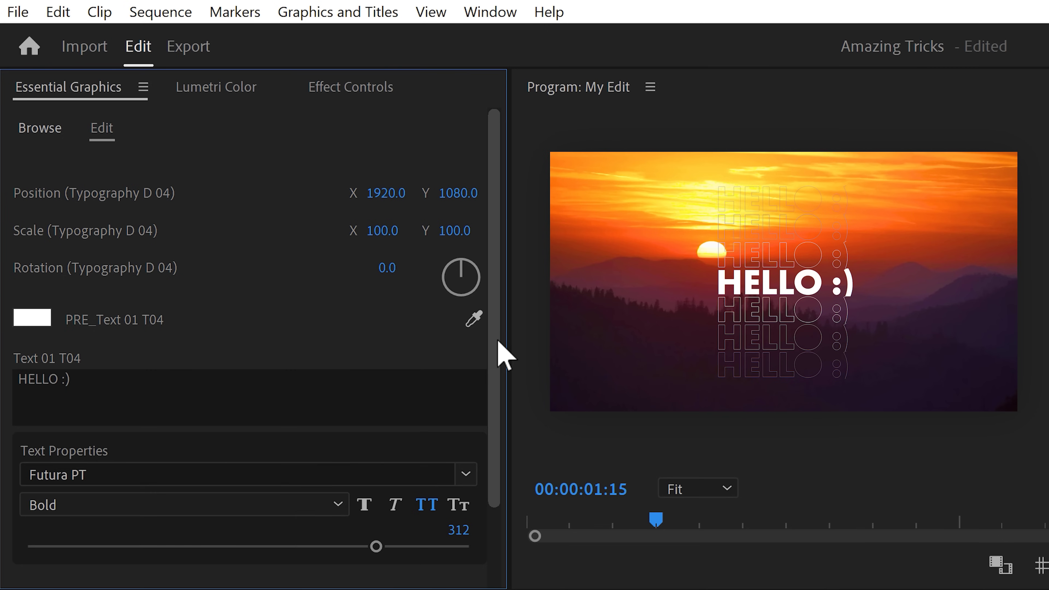
left_click_drag(499, 343, 495, 432)
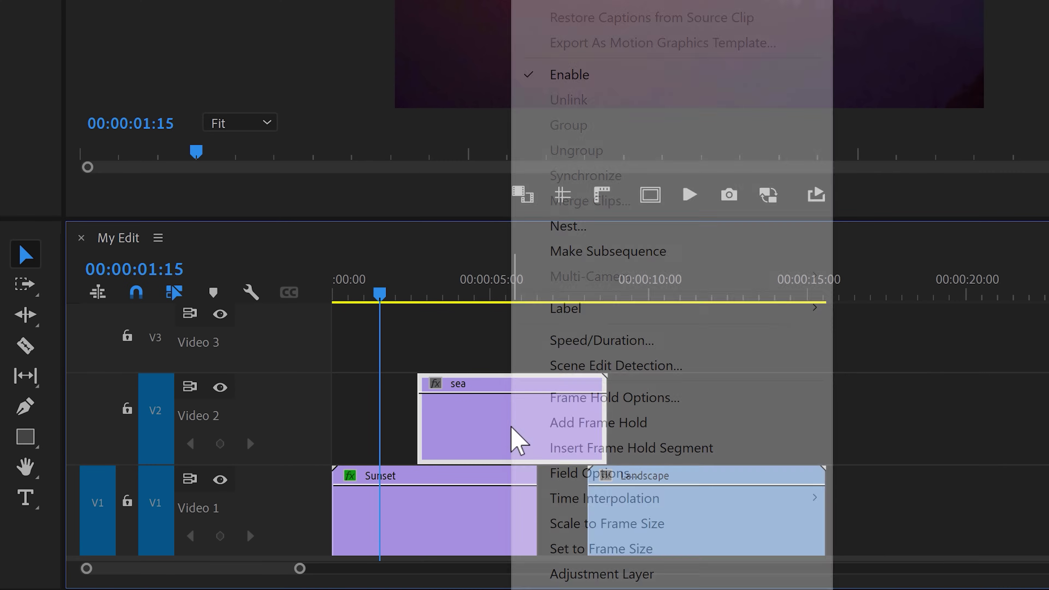
Change the label of the sea clip on V2 to Tan
mouse_move(606, 315)
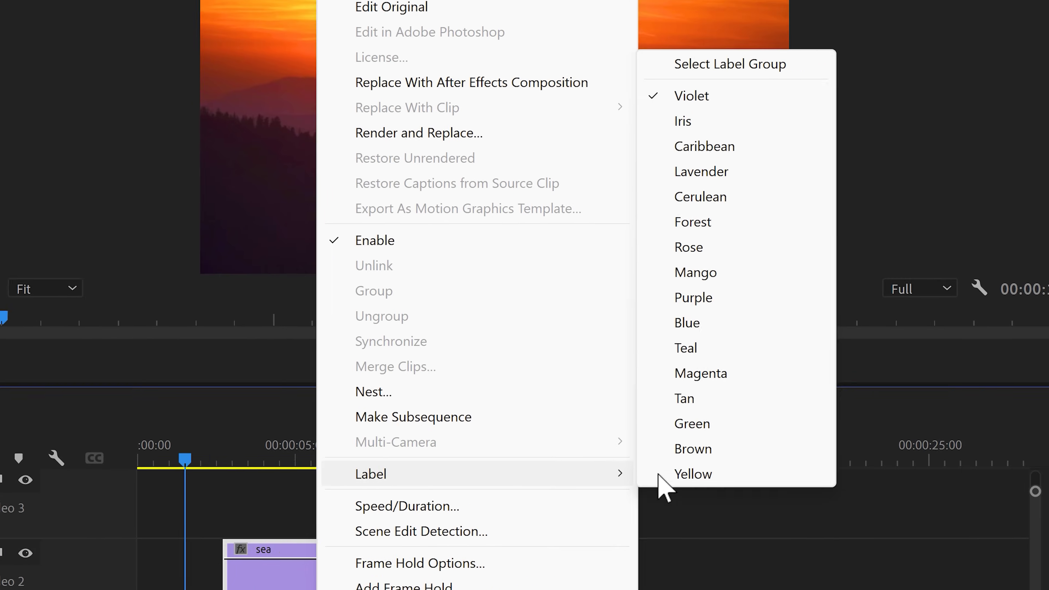
left_click(707, 409)
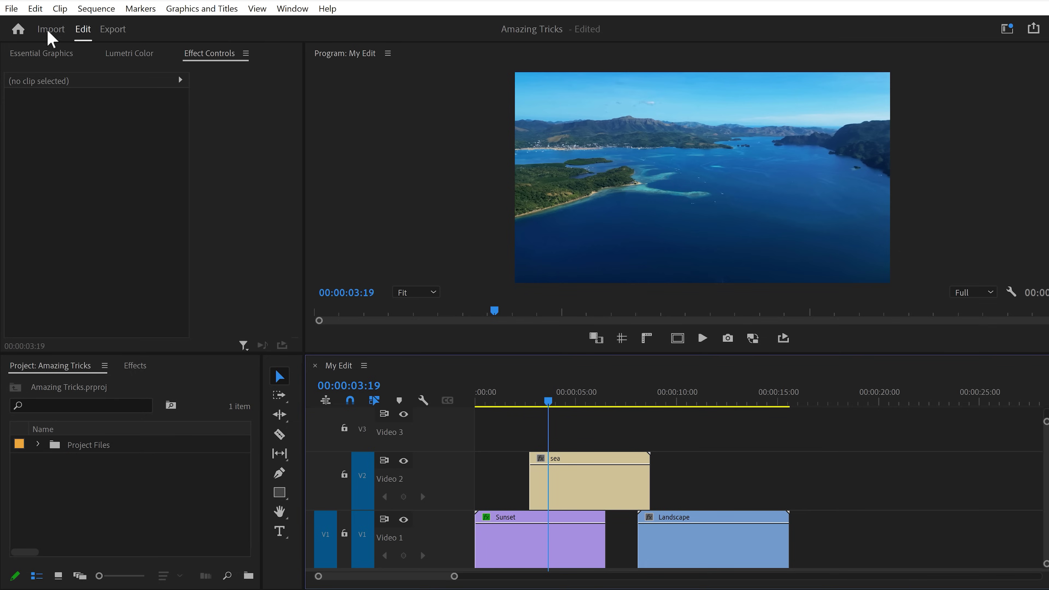
In Preferences > Labels, rename Blue to Black and set its swatch to black
left_click(35, 9)
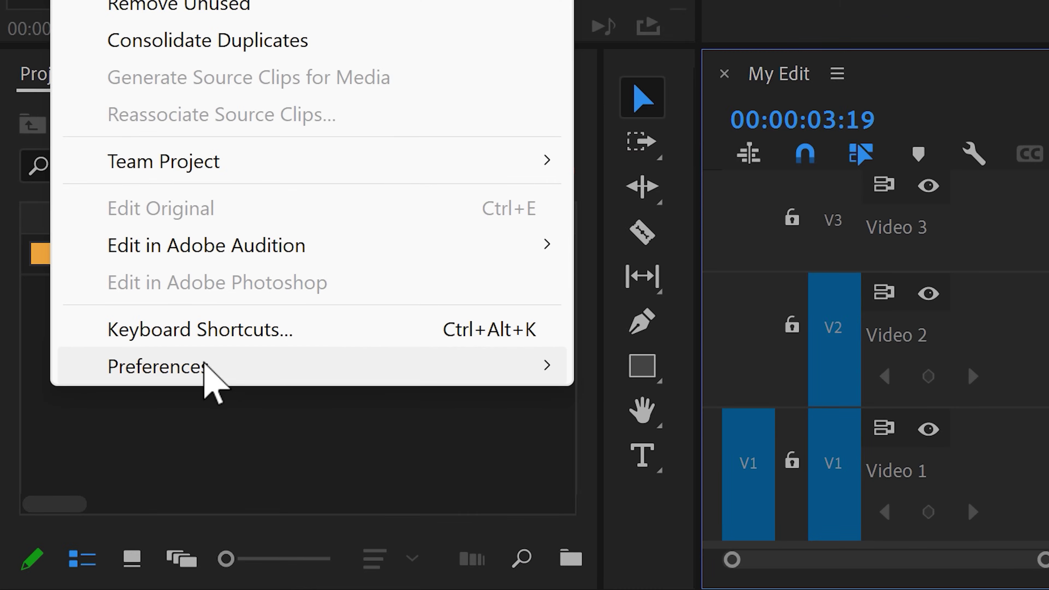
mouse_move(93, 494)
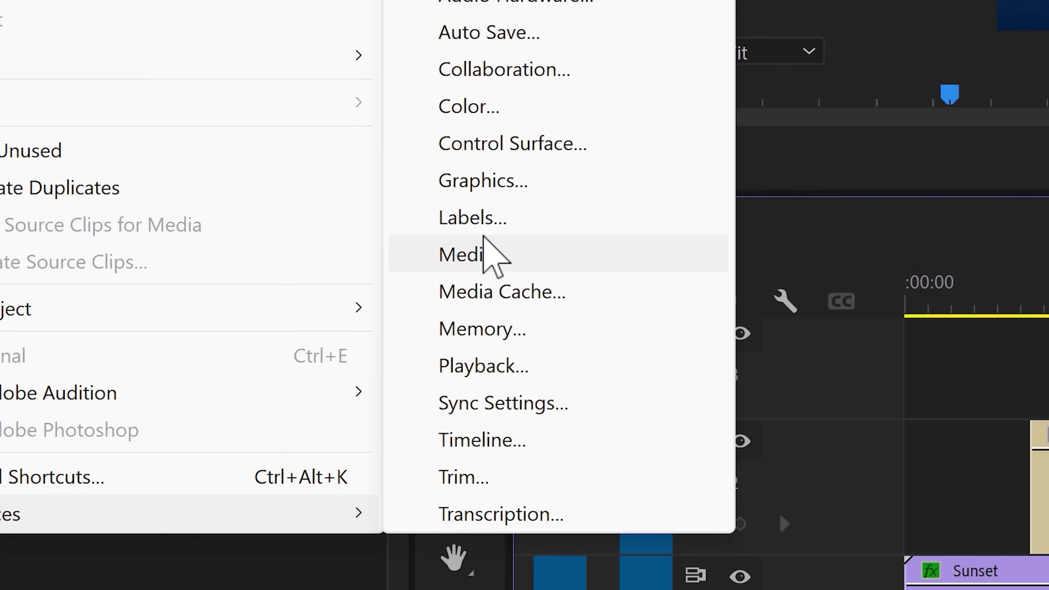
left_click(608, 128)
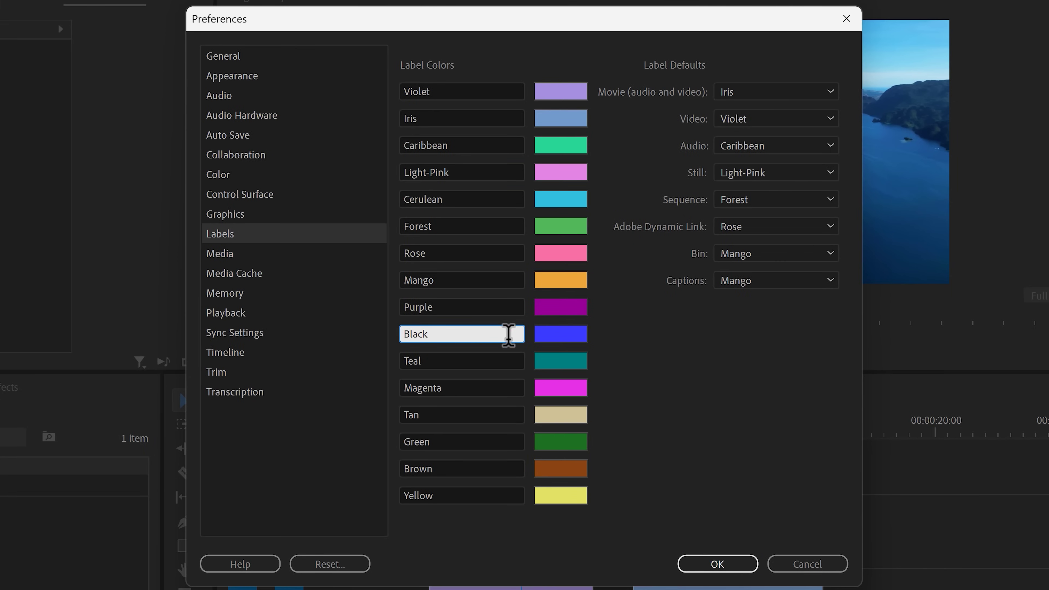
left_click(564, 338)
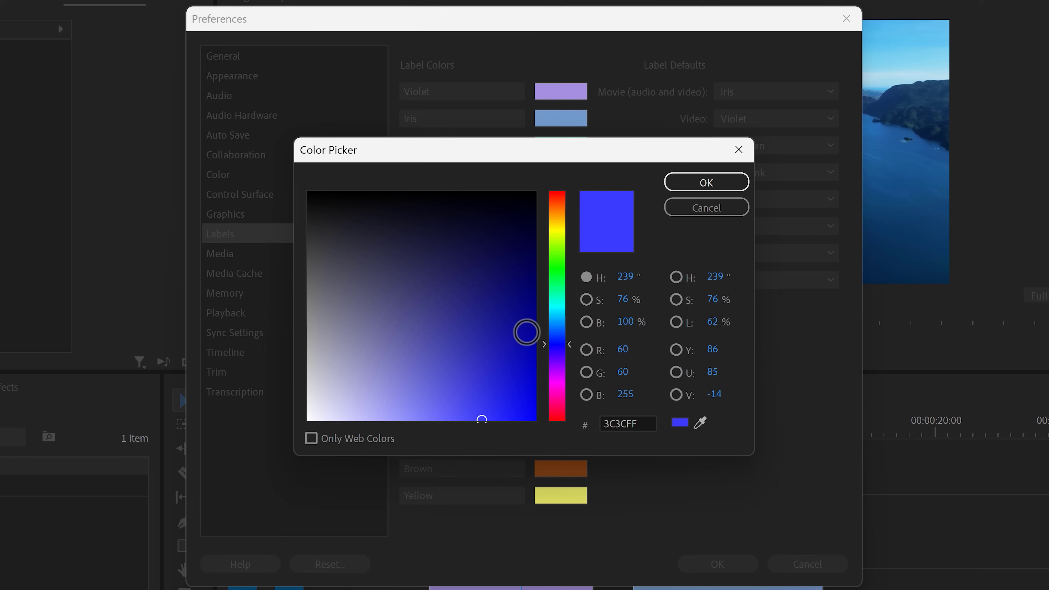
left_click(692, 185)
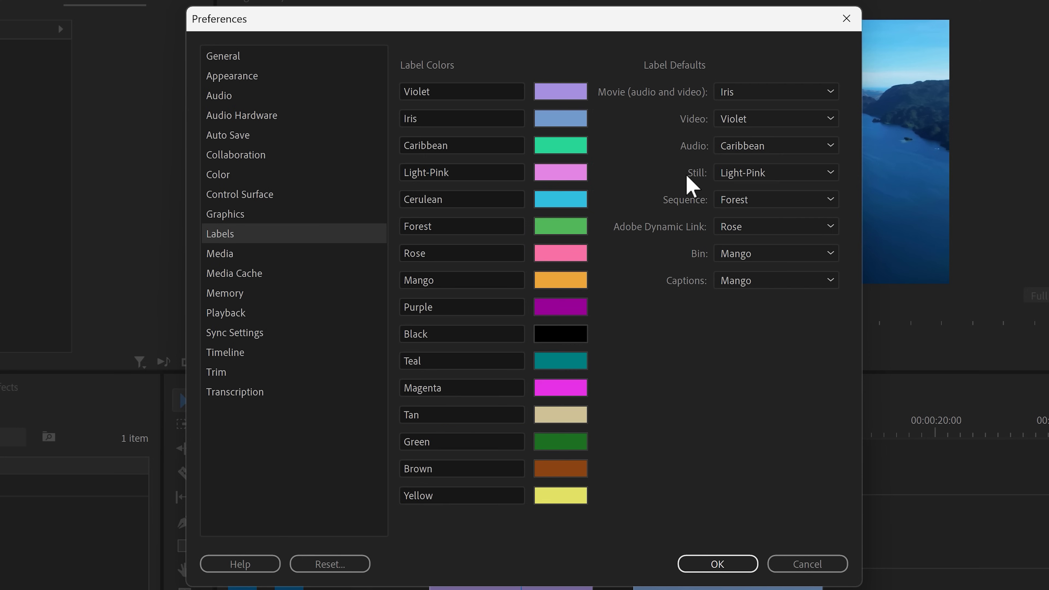